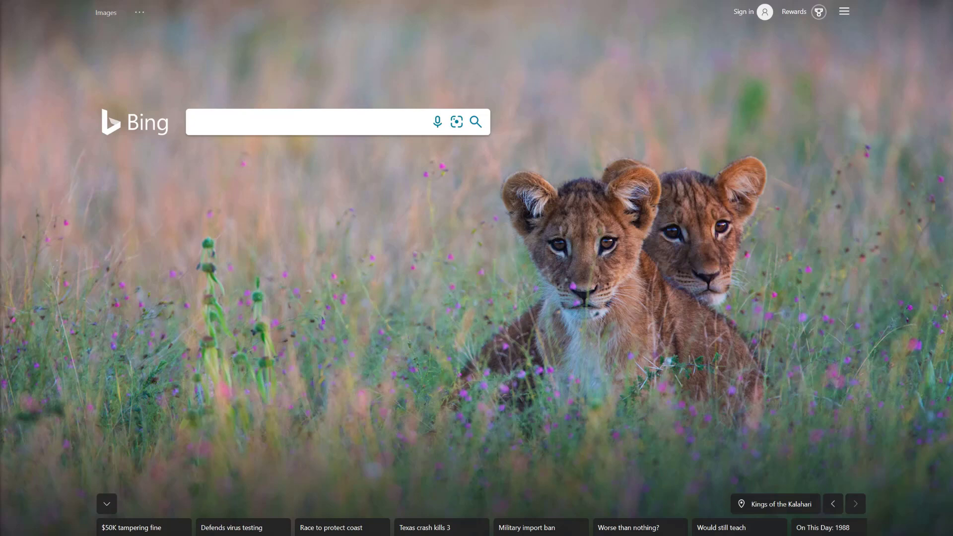
# Step: Leave the admin center and bring up the Bing home page in a new browser tab
pyautogui.click(367, 118)
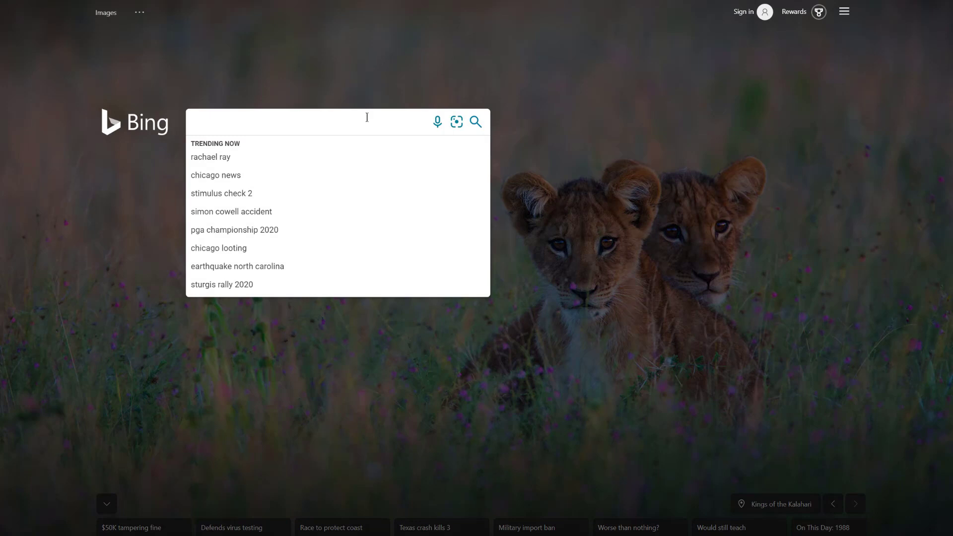
# Step: Search Bing for 'microsoft intune for education' and open the Microsoft® Intune for Education product page
pyautogui.write('microsof')
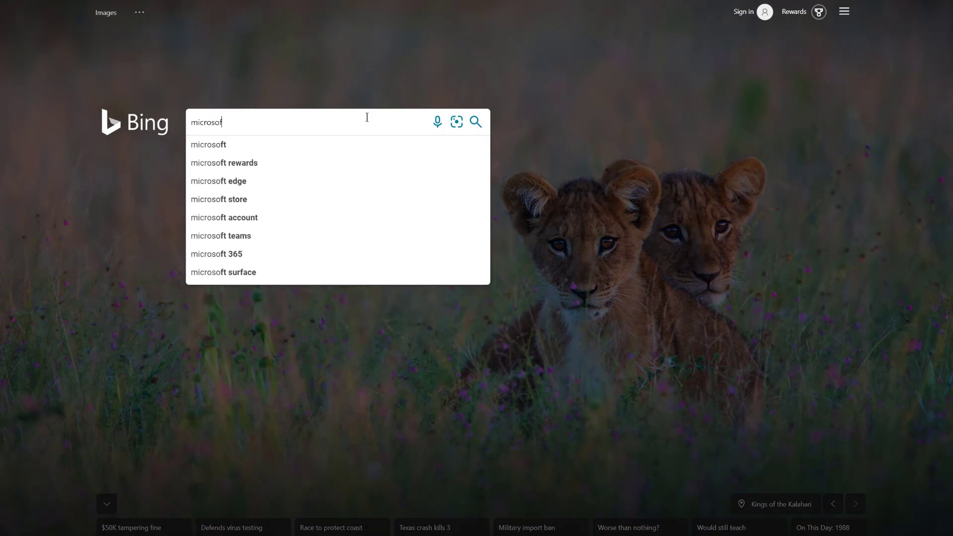
pyautogui.write('t intune for ')
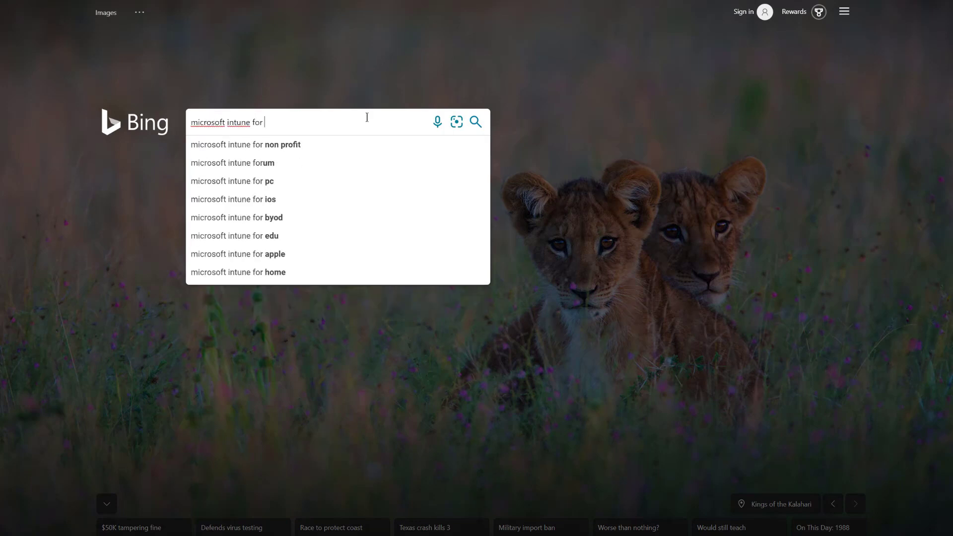
pyautogui.write('education')
pyautogui.press('Return')
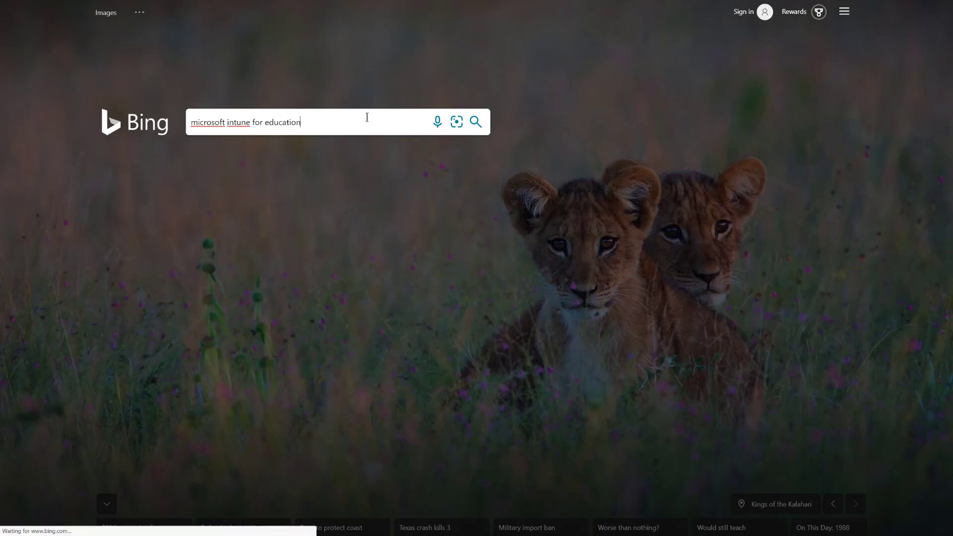
pyautogui.scroll(-3, 275, 284)
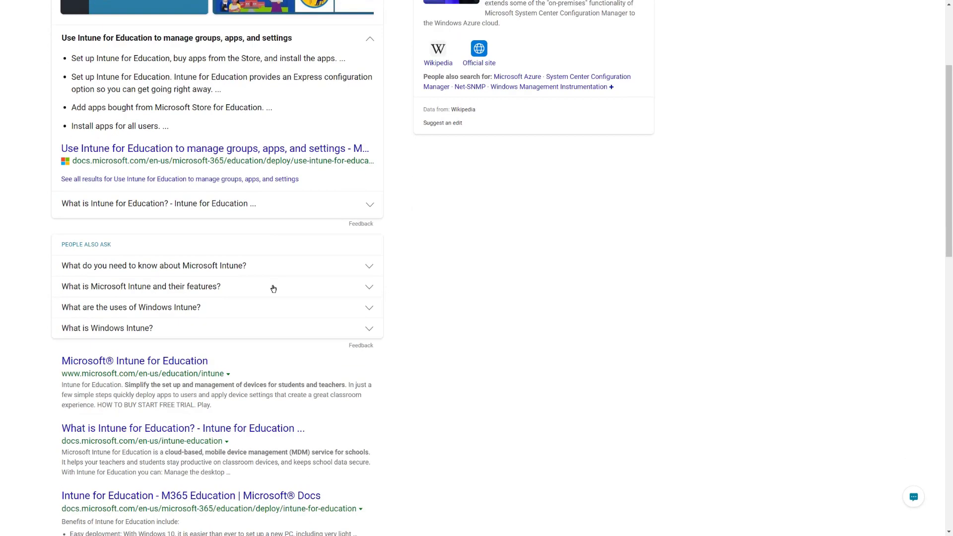
pyautogui.click(161, 363)
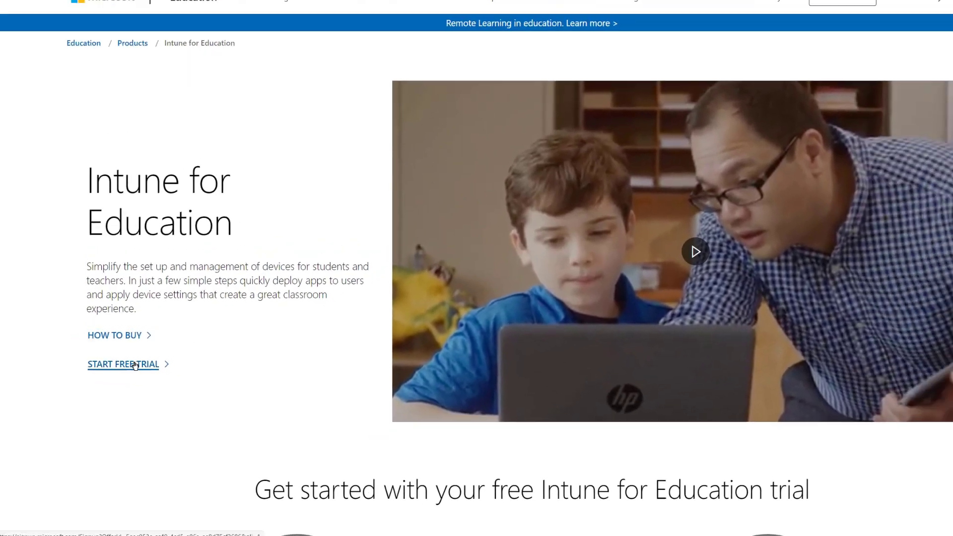
# Step: Start the free faculty trial and submit contact details for I4E School District, 1000+ people
pyautogui.click(146, 350)
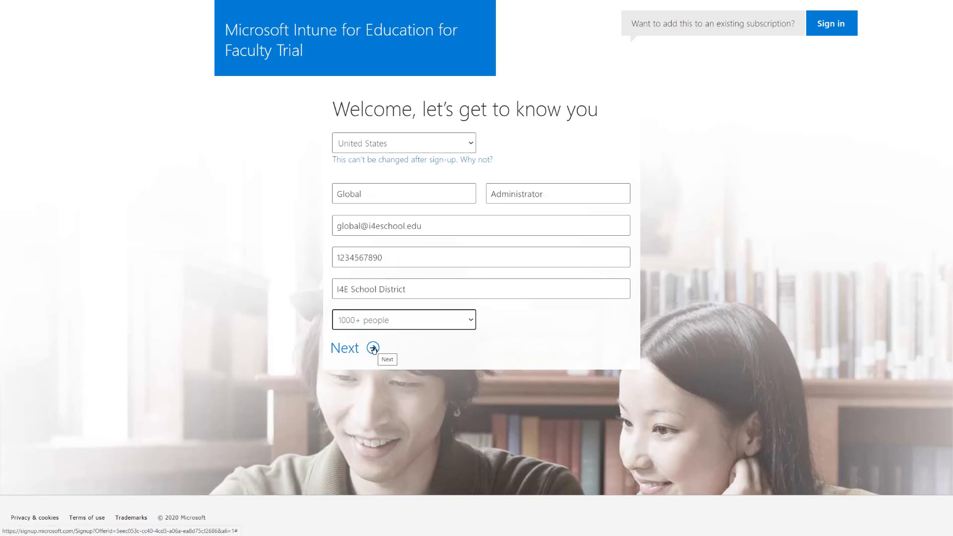
pyautogui.click(374, 349)
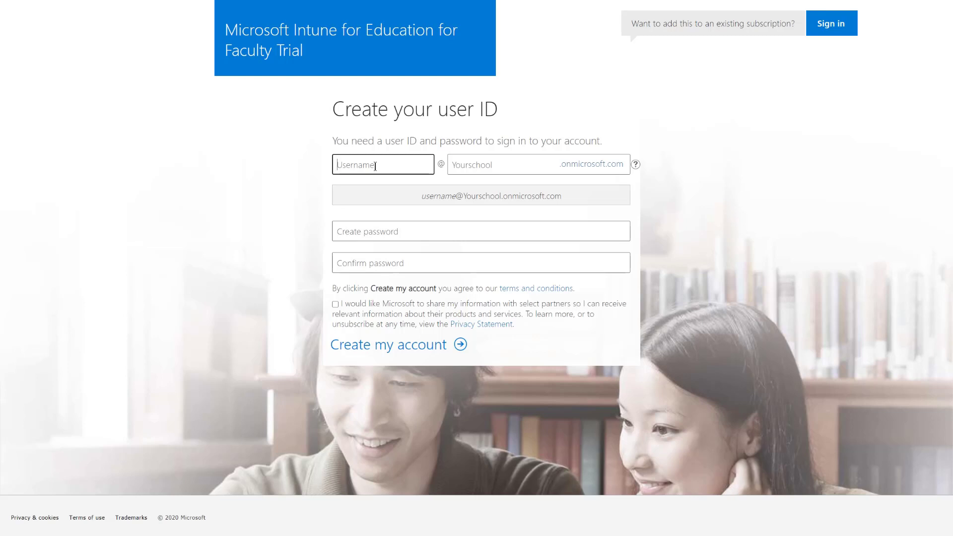
# Step: Create the trial account with user ID 'global' on the 'i4eschool' domain and a pasted password
pyautogui.write('global')
pyautogui.press('Tab')
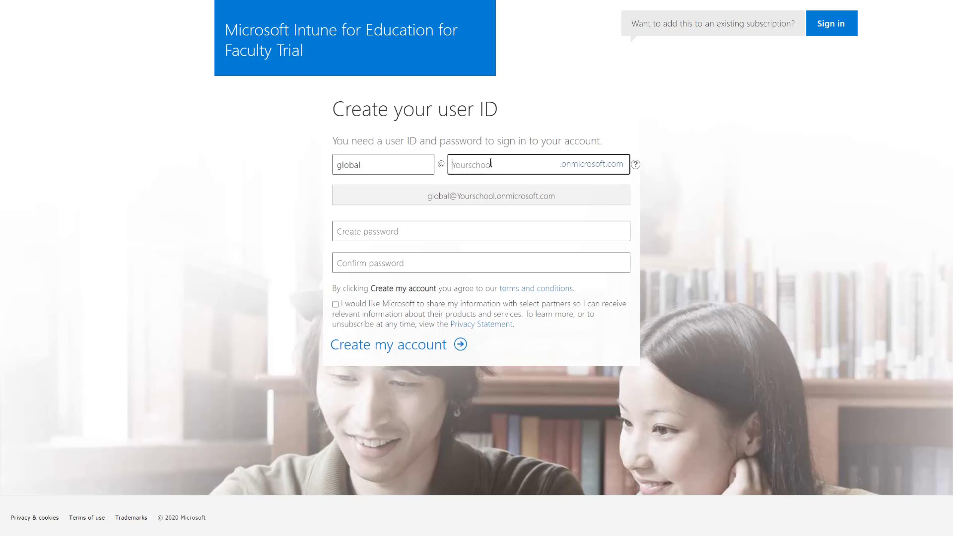
pyautogui.write('i')
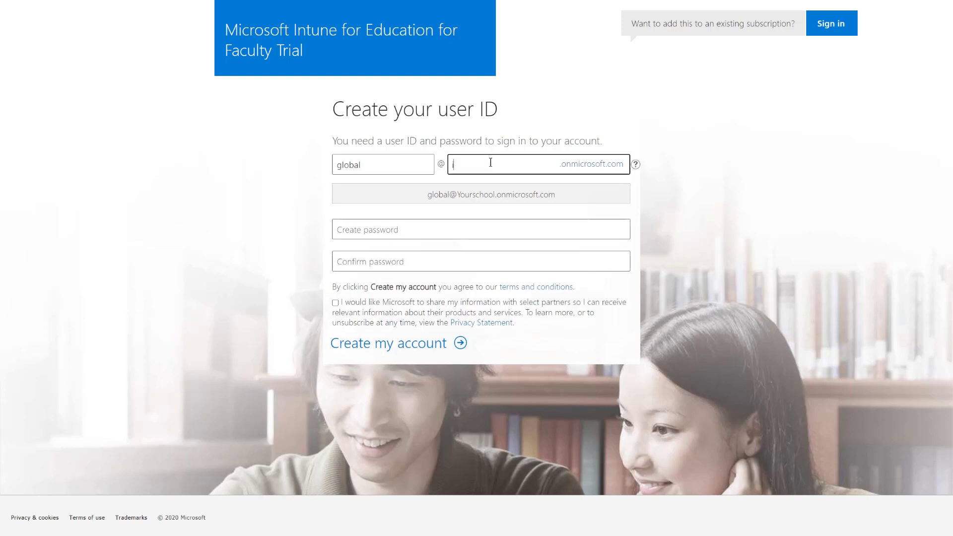
pyautogui.write('4eschool')
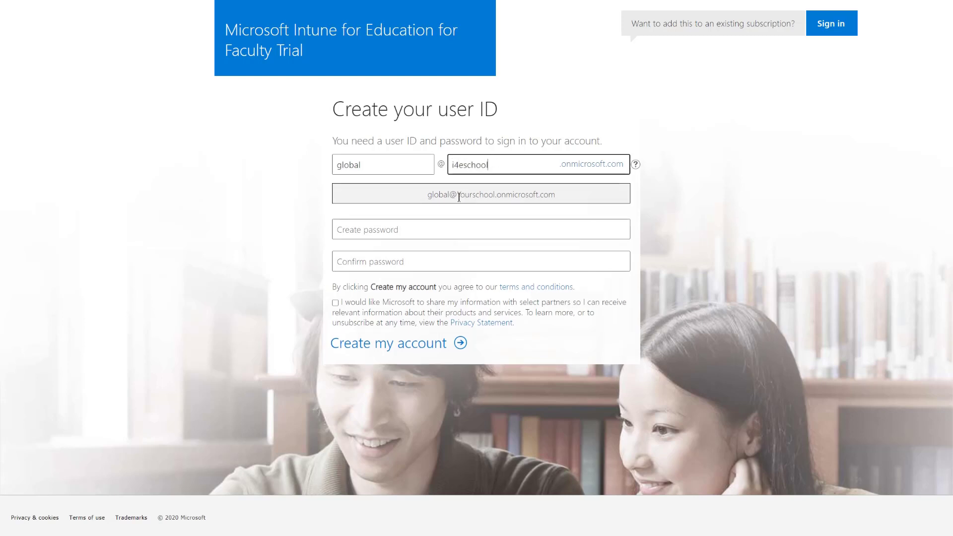
pyautogui.press('Tab')
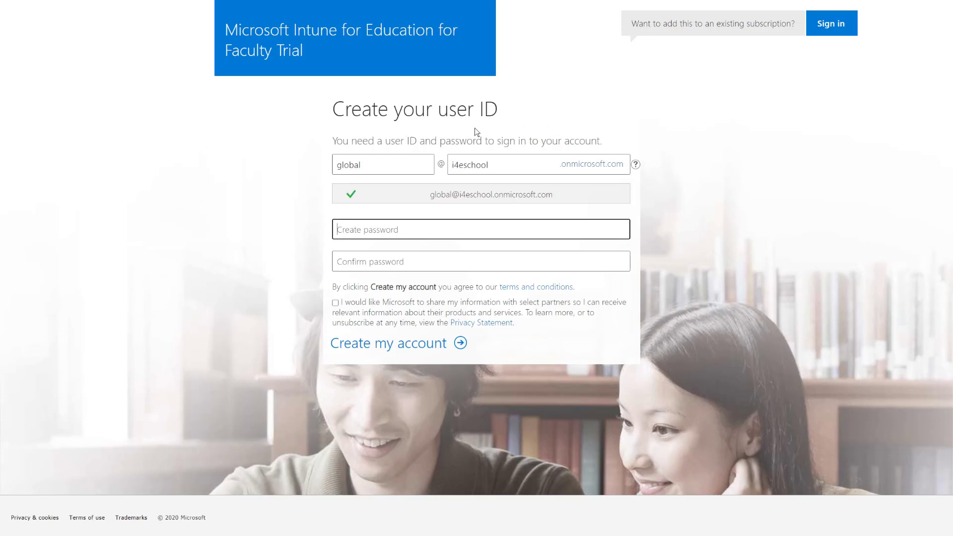
pyautogui.hotkey('ctrl', 'v')
pyautogui.press('Tab')
pyautogui.hotkey('ctrl', 'v')
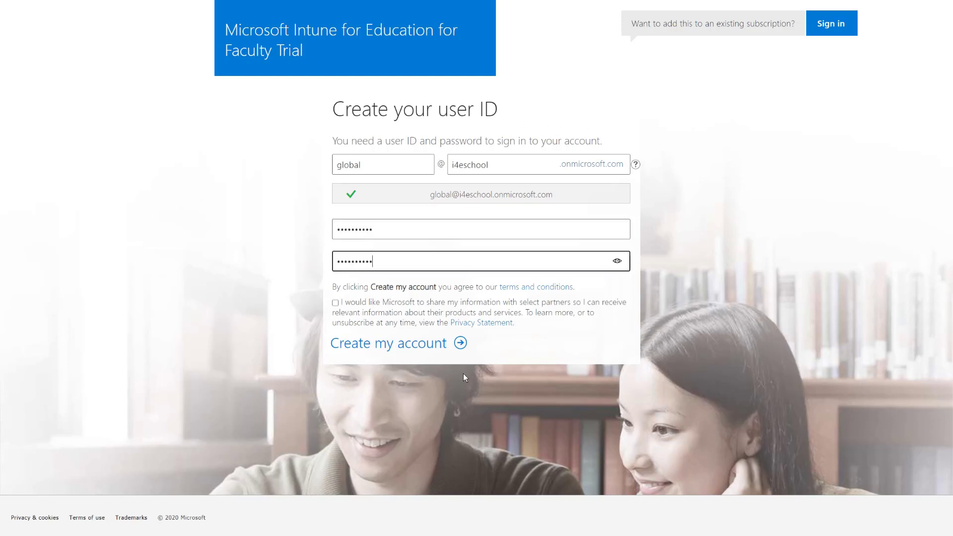
pyautogui.click(435, 347)
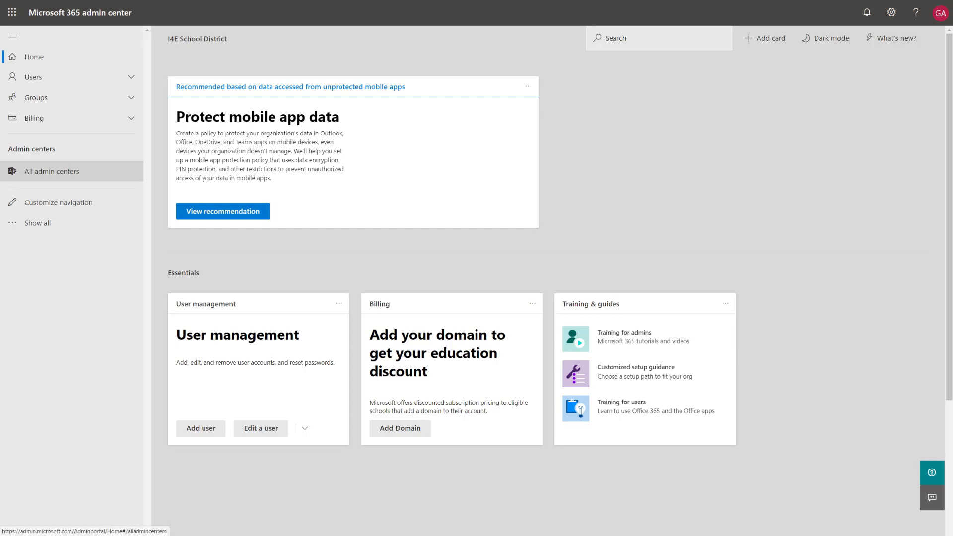
# Step: Show the All admin centers list from the I4E School District home page
pyautogui.click(51, 171)
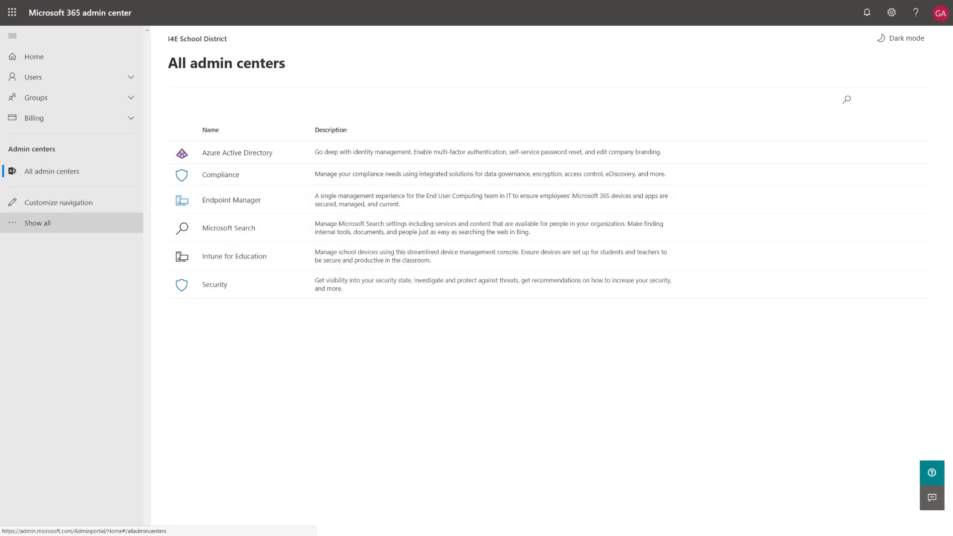
# Step: Add Endpoint Manager and Azure Active Directory to the navigation pane and save the change
pyautogui.click(58, 202)
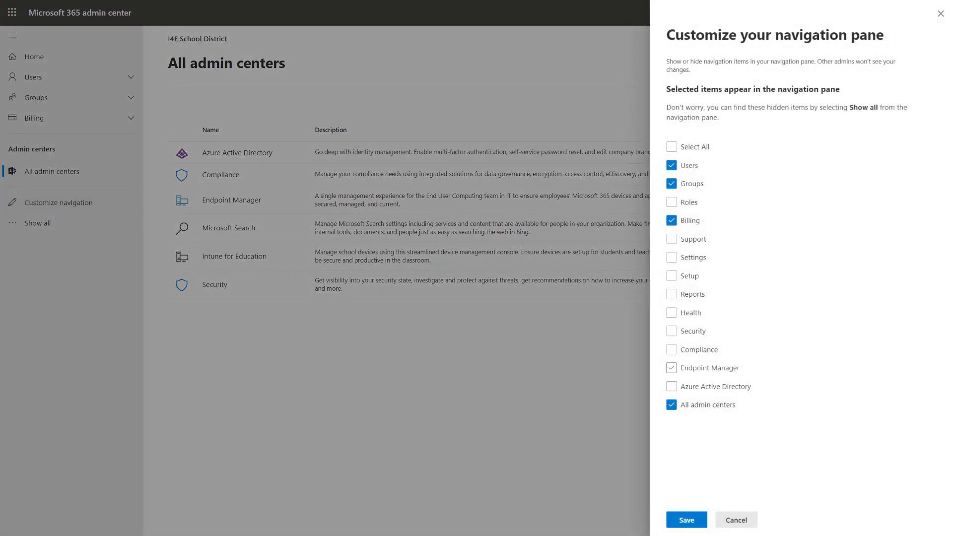
pyautogui.click(671, 368)
pyautogui.click(671, 386)
pyautogui.click(686, 520)
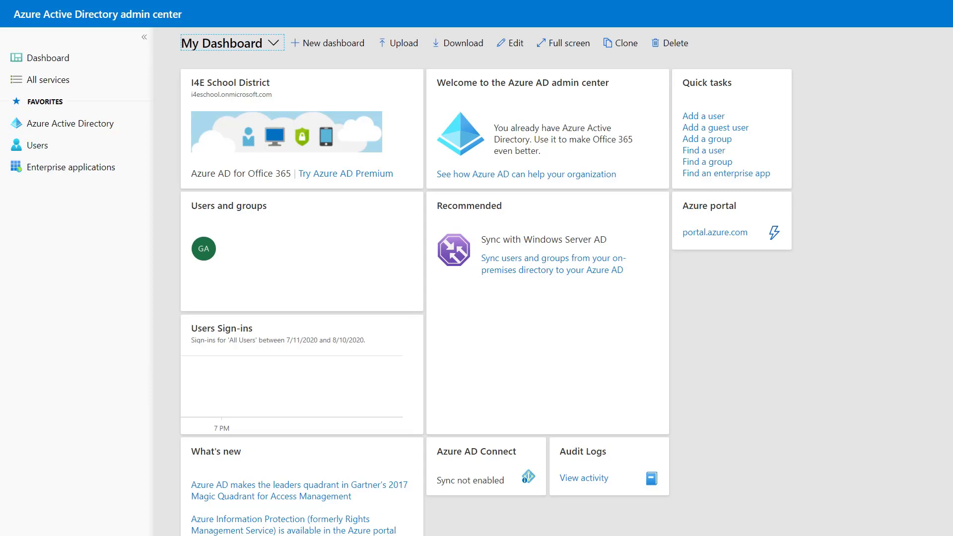
# Step: Open the tenant's Azure Active Directory overview and review its list of users
pyautogui.click(59, 125)
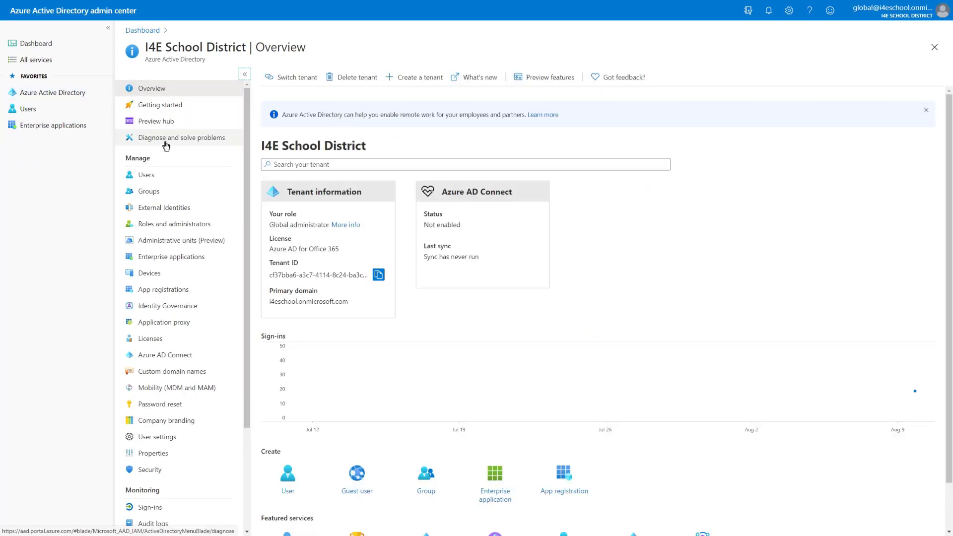
pyautogui.click(146, 177)
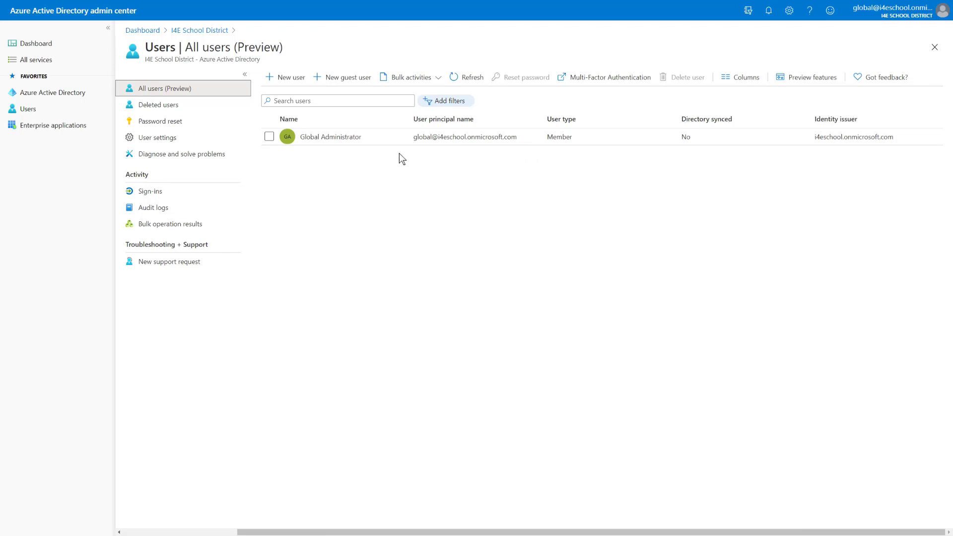
pyautogui.click(199, 31)
# Step: Check the empty groups and devices lists, then go to Enterprise applications
pyautogui.click(149, 191)
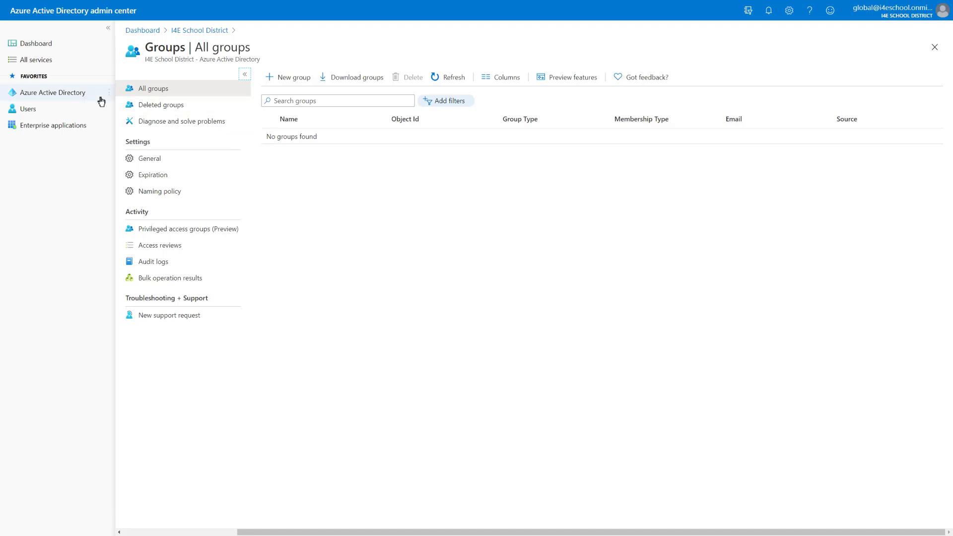
pyautogui.click(178, 33)
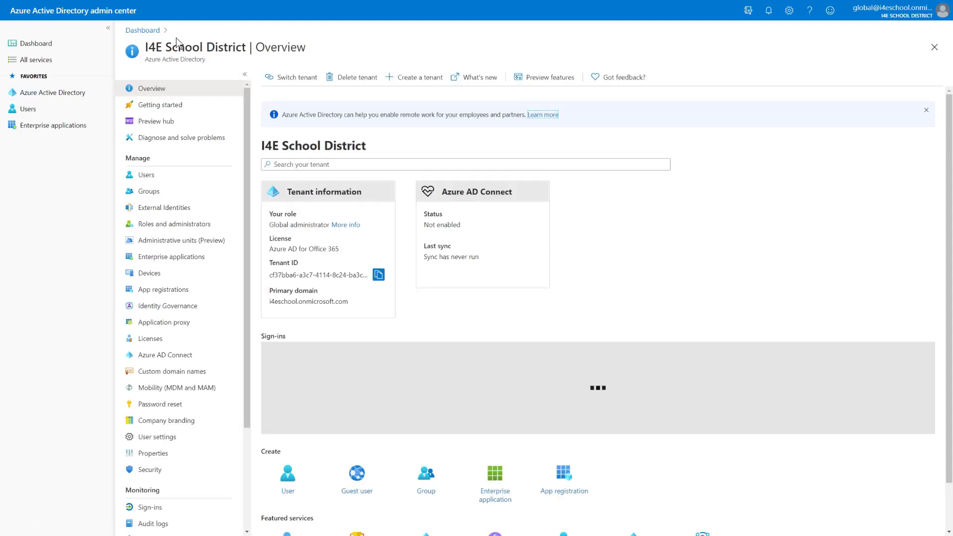
pyautogui.click(146, 277)
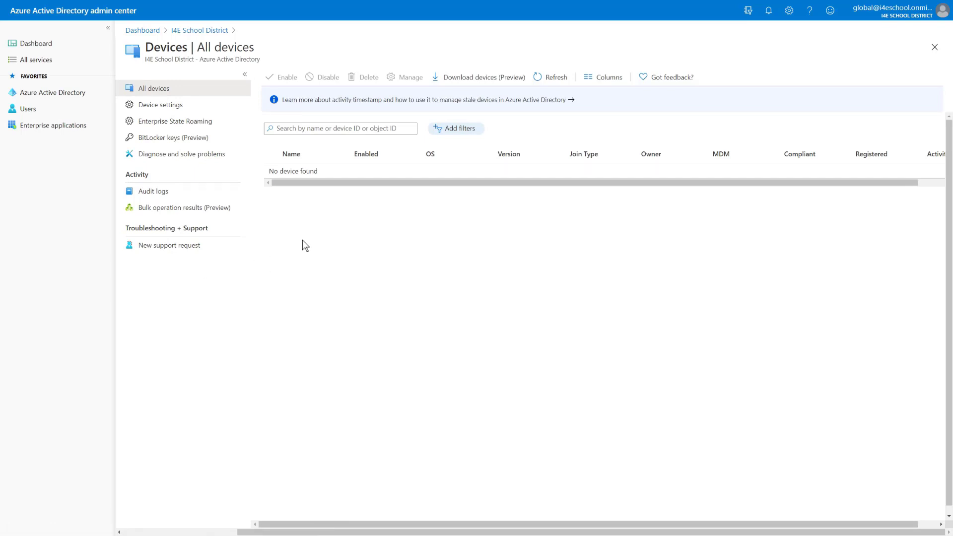
pyautogui.click(60, 129)
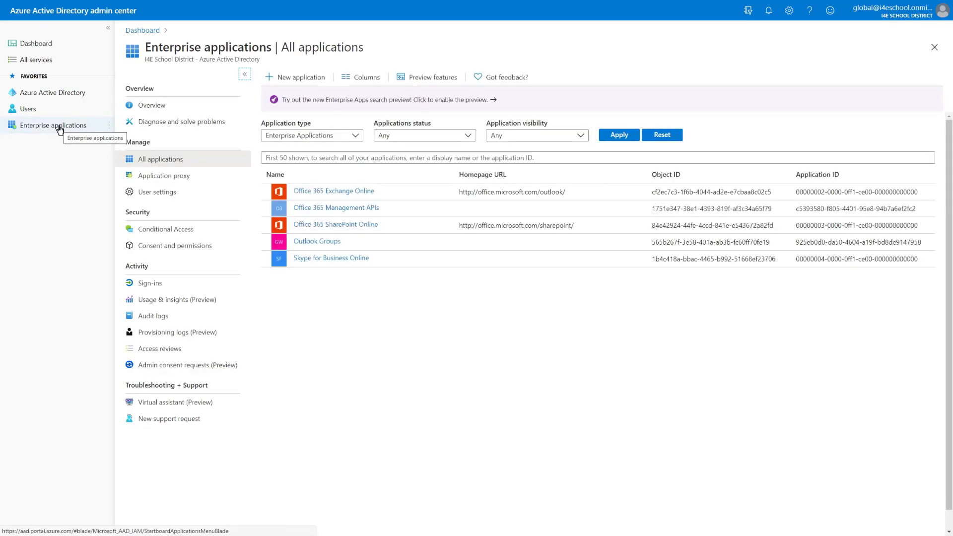
# Step: Filter Enterprise applications to All Applications, review the user list, and return to the tenant overview
pyautogui.click(346, 138)
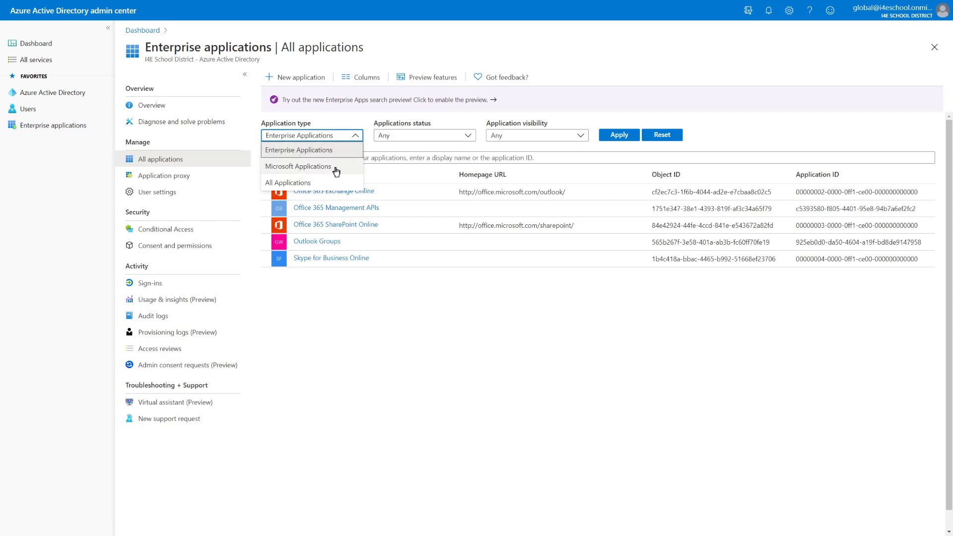
pyautogui.click(334, 184)
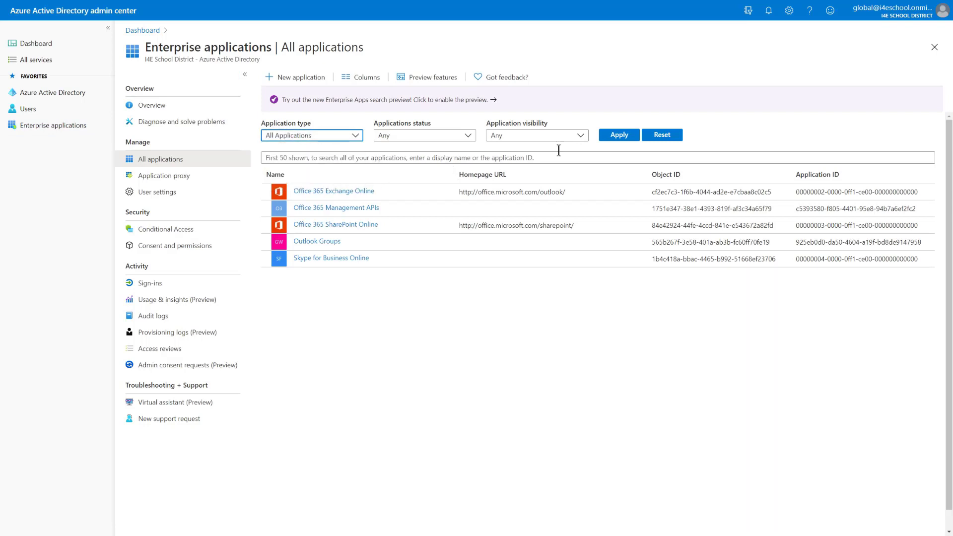
pyautogui.click(617, 136)
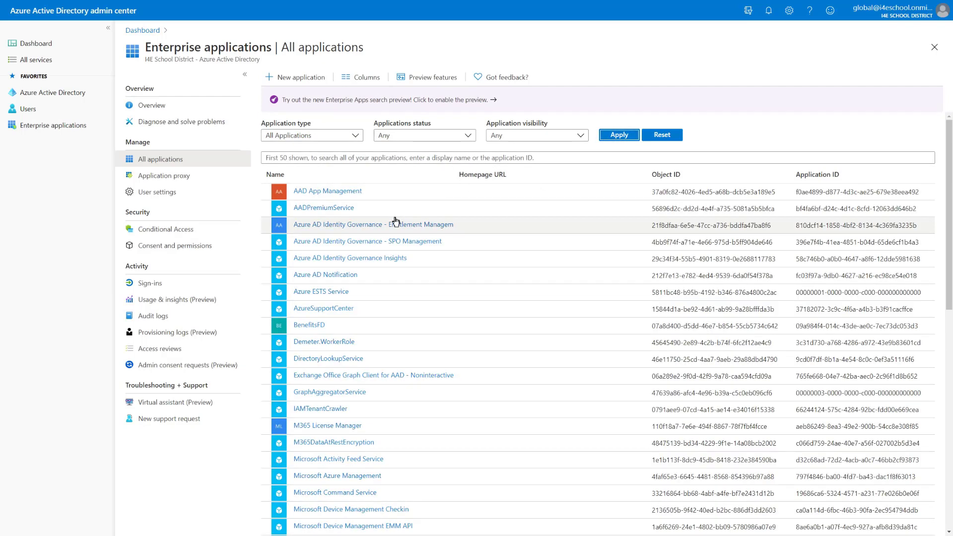
pyautogui.click(27, 110)
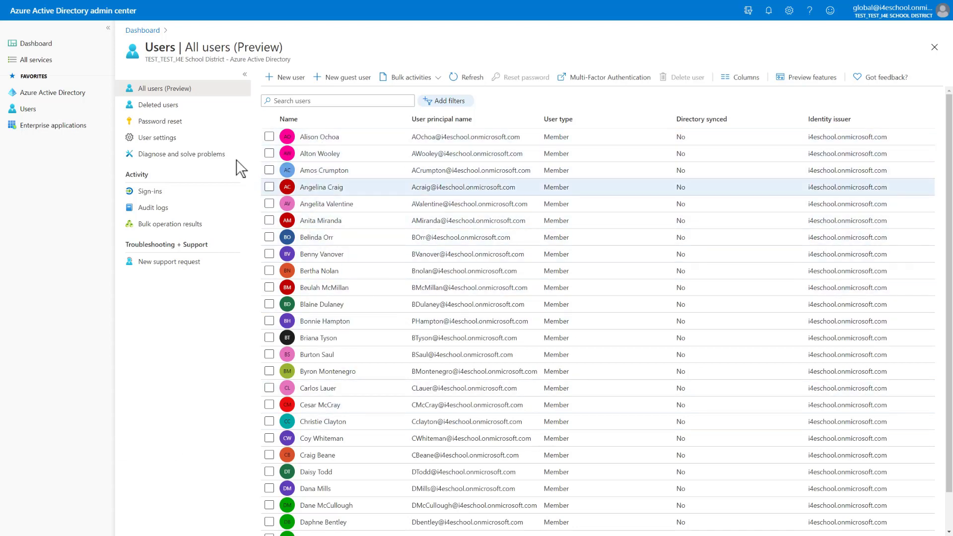
pyautogui.click(76, 102)
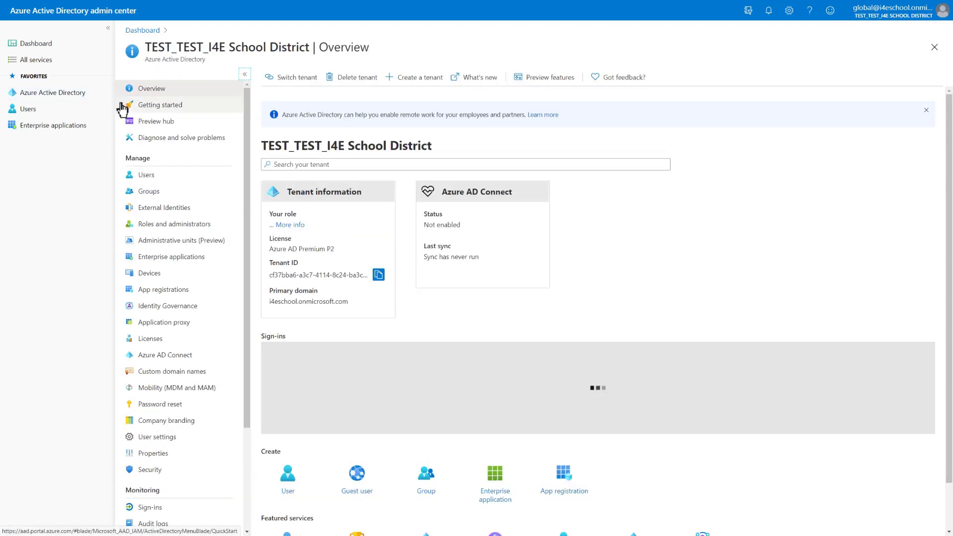
# Step: Browse the tenant's full group list, loading the remaining groups
pyautogui.click(157, 199)
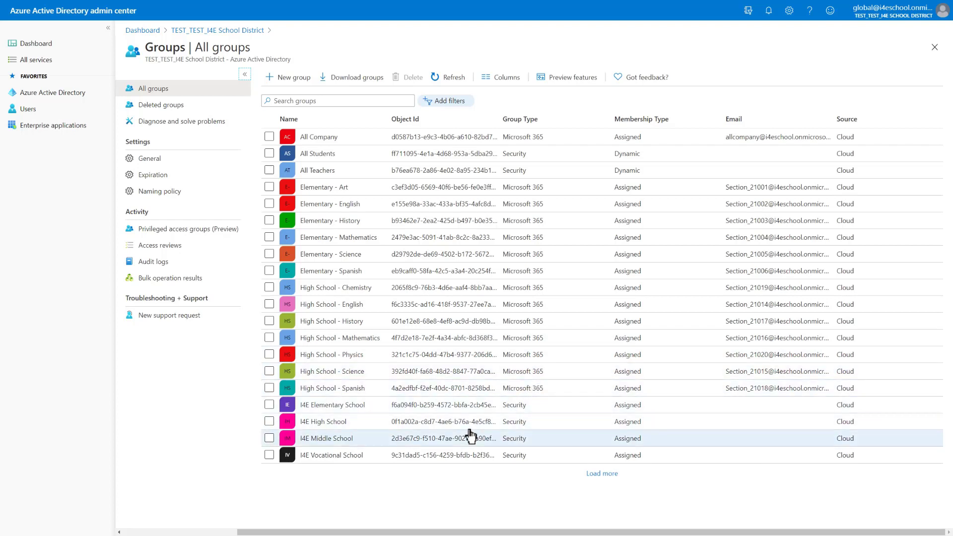
pyautogui.click(611, 475)
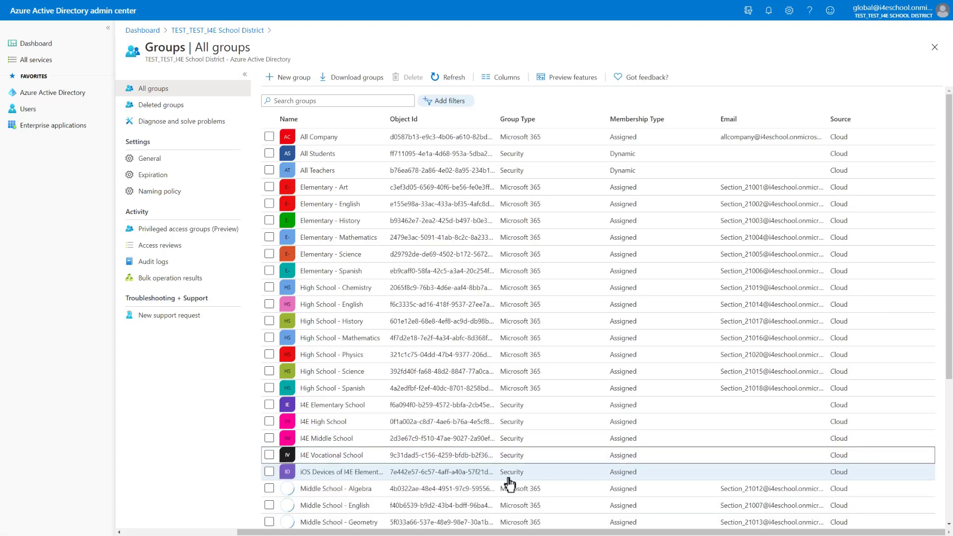
pyautogui.scroll(-4, 487, 479)
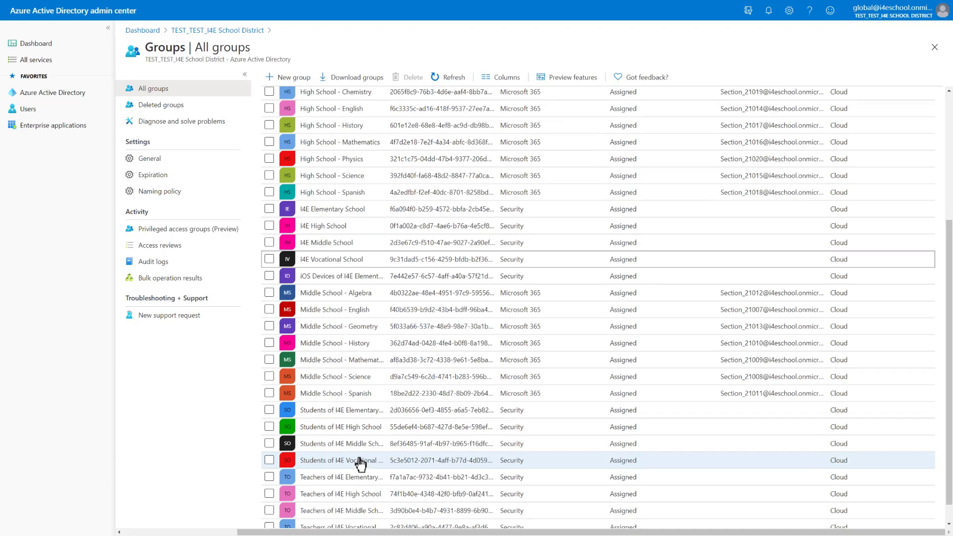
pyautogui.scroll(4, 360, 464)
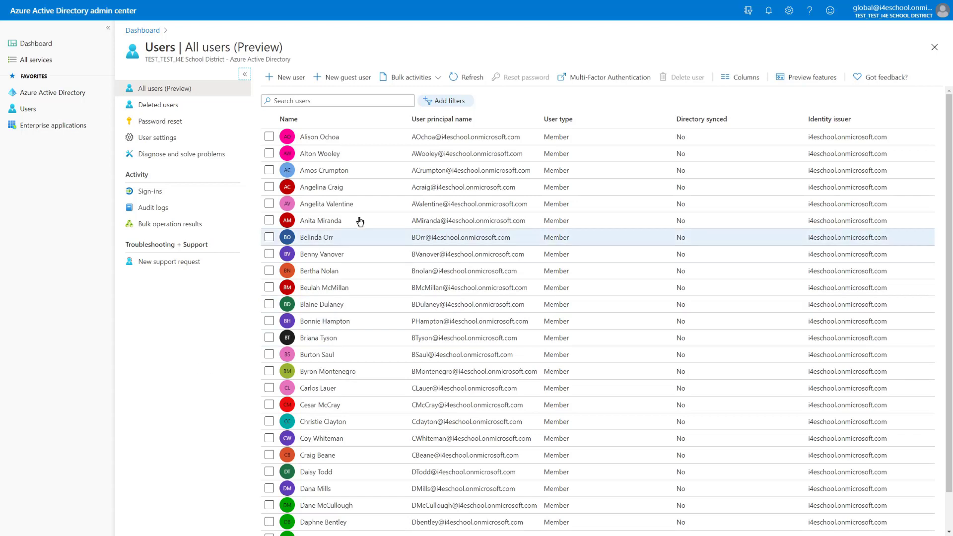
# Step: Show the first user's licenses: active INTUNE_EDU with 3/3 services, assigned directly
pyautogui.click(322, 140)
pyautogui.click(322, 140)
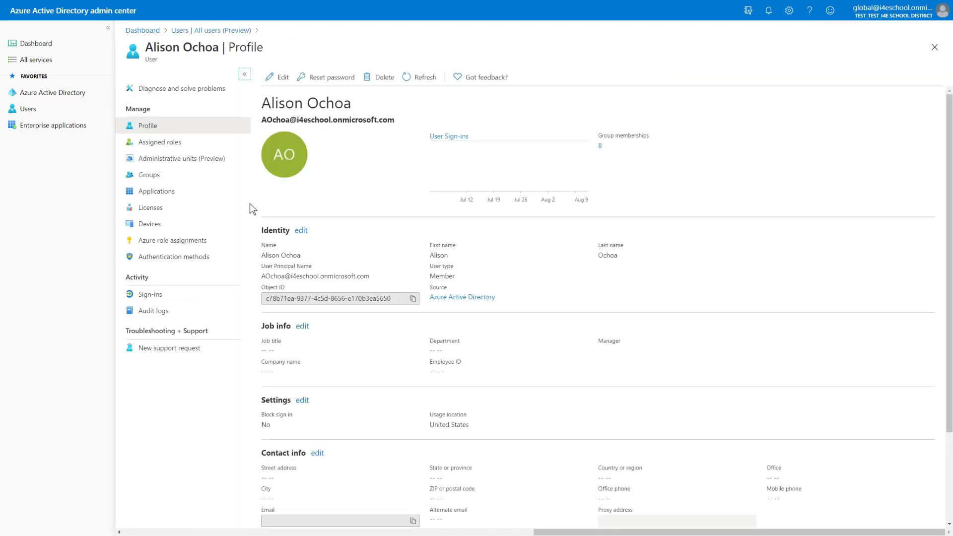
pyautogui.click(152, 210)
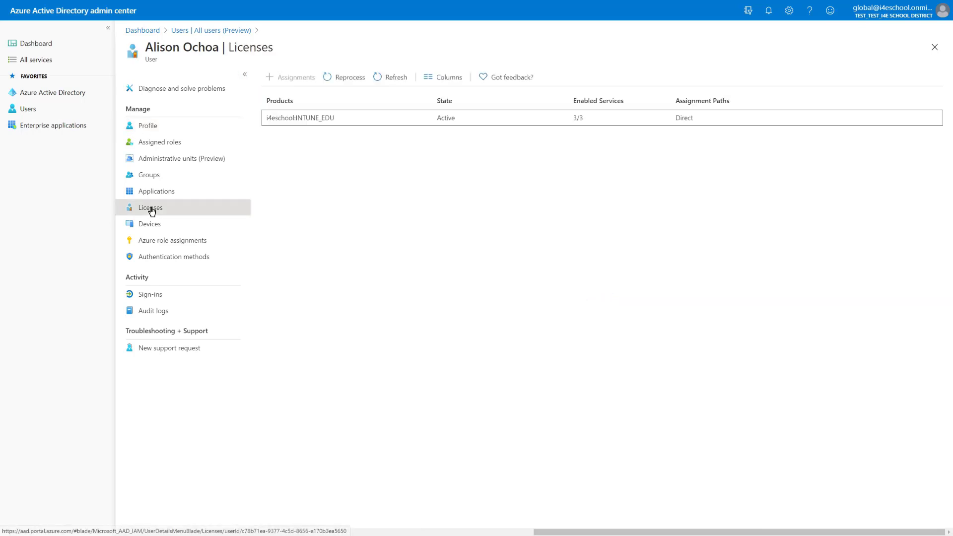